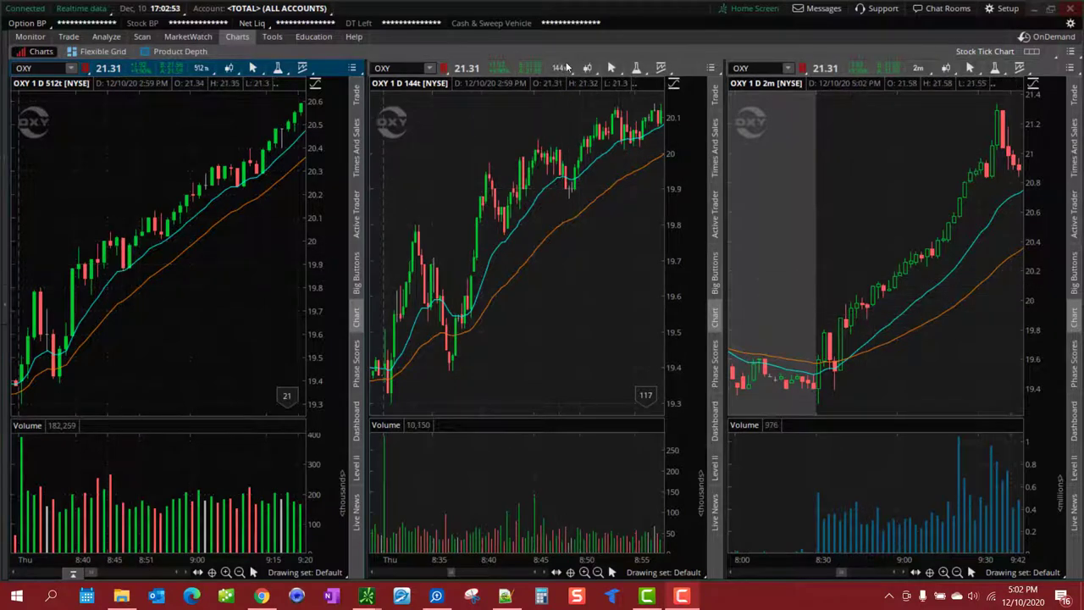
- Check the left (512 ticks) and middle (144 ticks) charts' time frames, leaving both unchanged
left_click(200, 68)
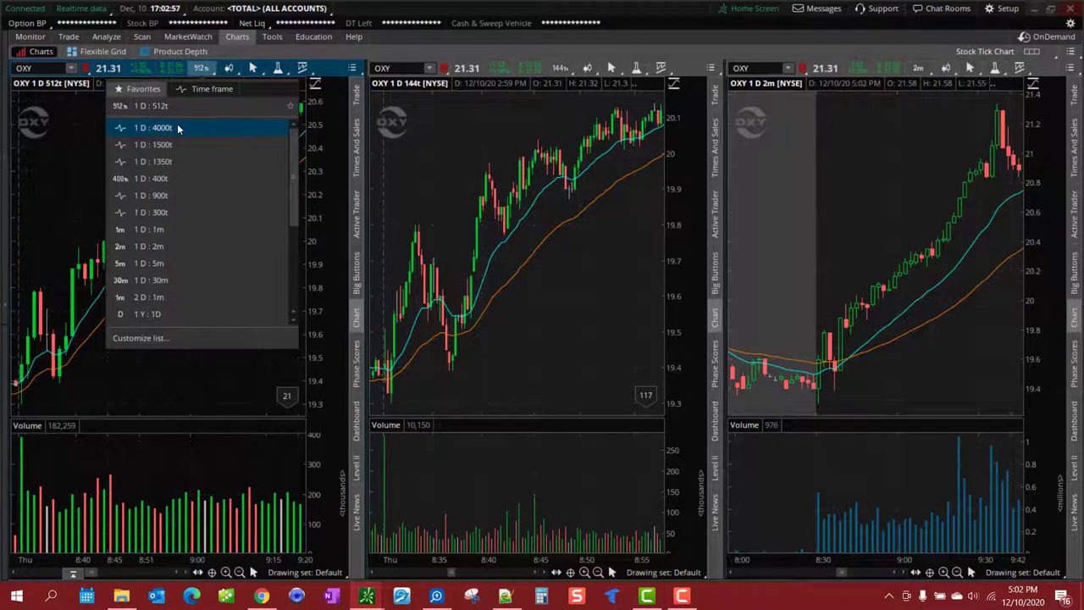
left_click(187, 391)
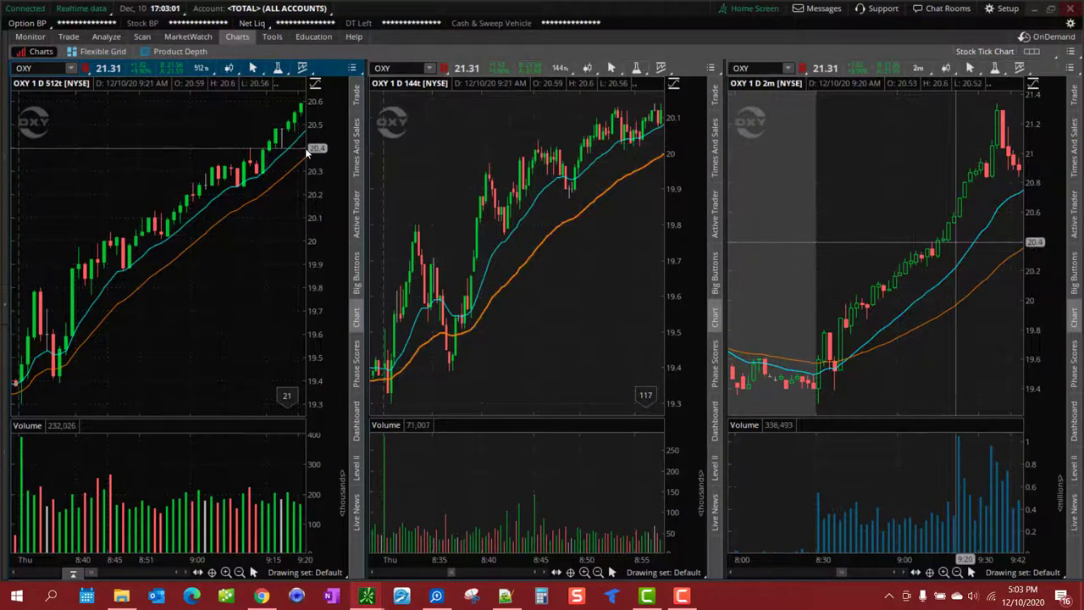
mouse_move(540, 88)
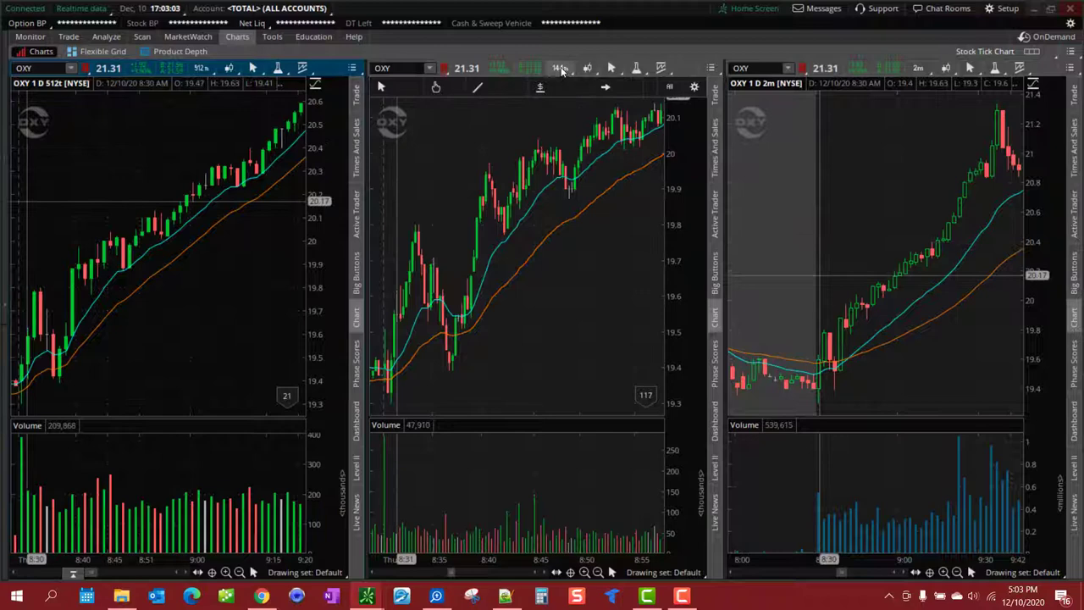
left_click(561, 68)
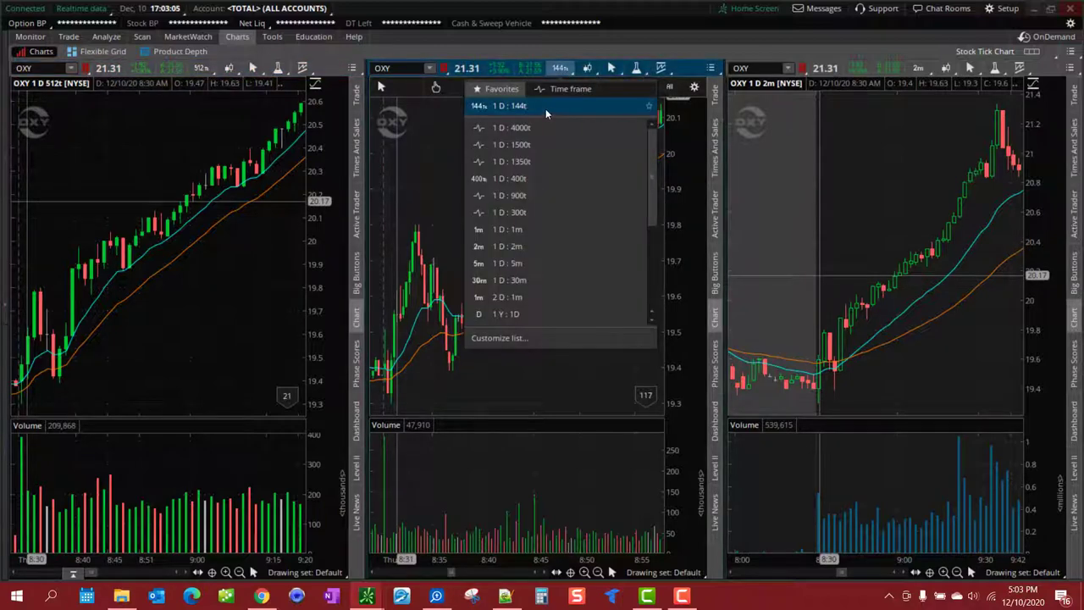
left_click(555, 385)
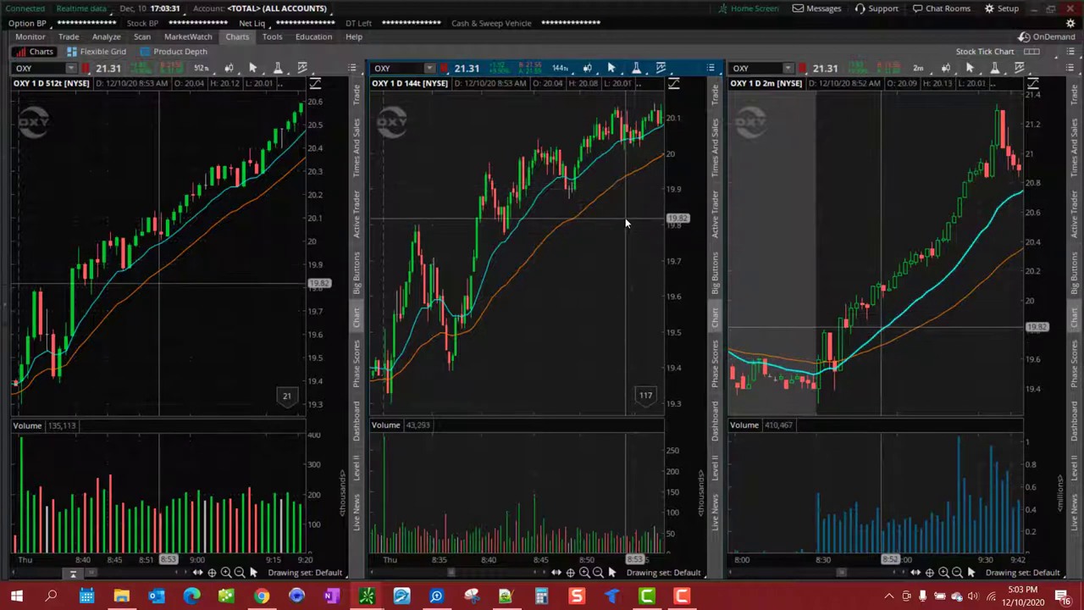
left_click(201, 69)
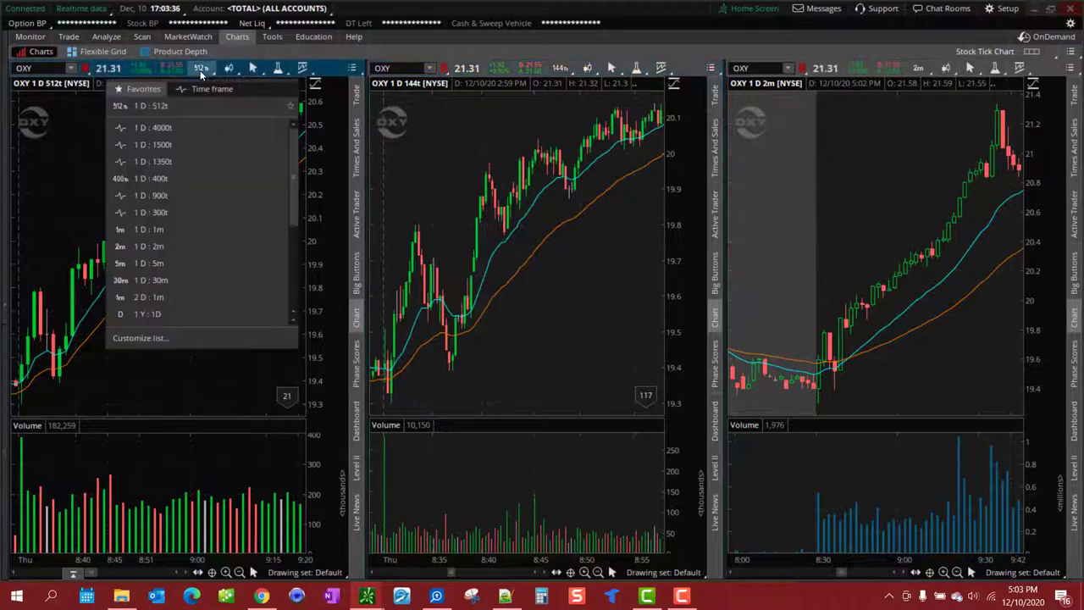
left_click(29, 274)
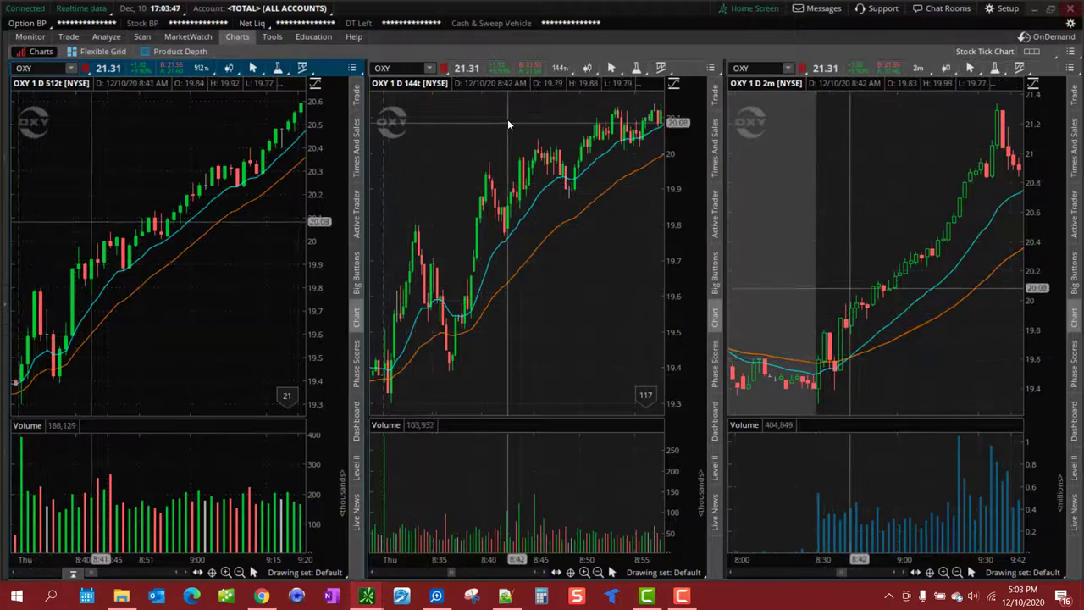
left_click(559, 69)
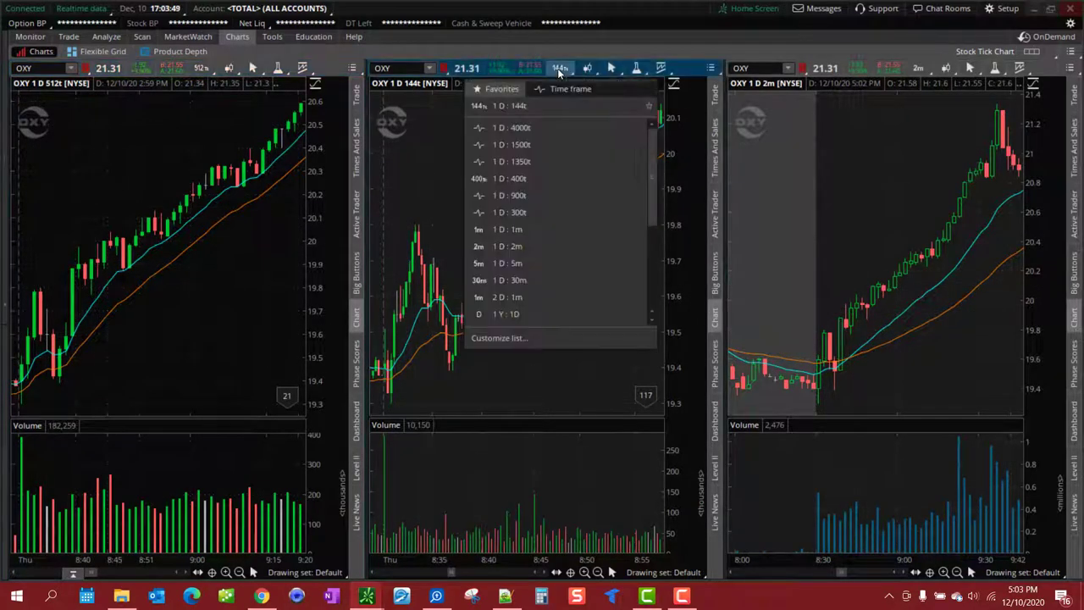
left_click(274, 199)
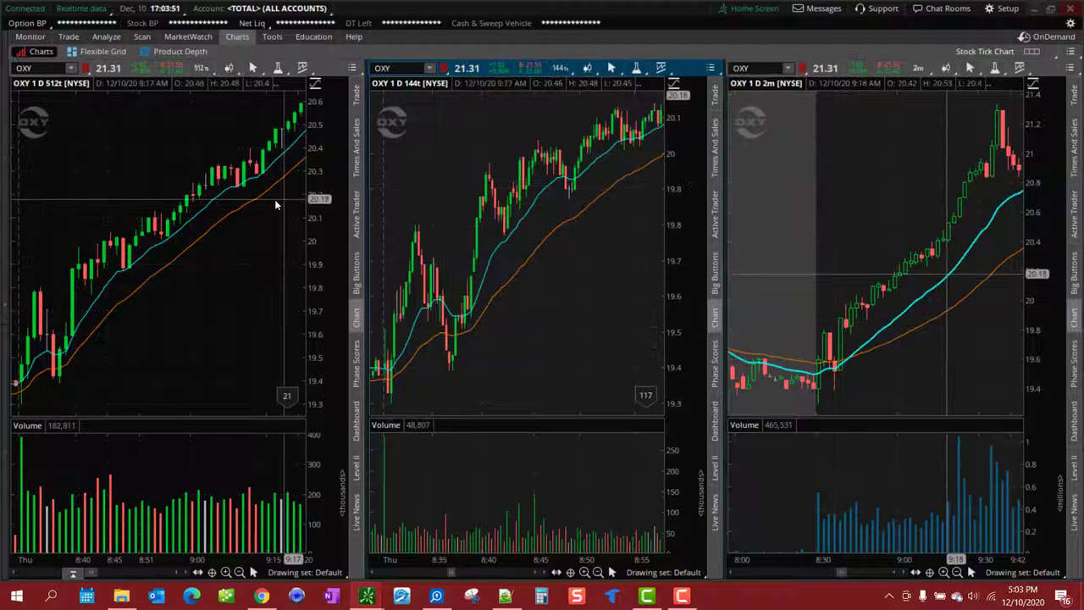
left_click(474, 139)
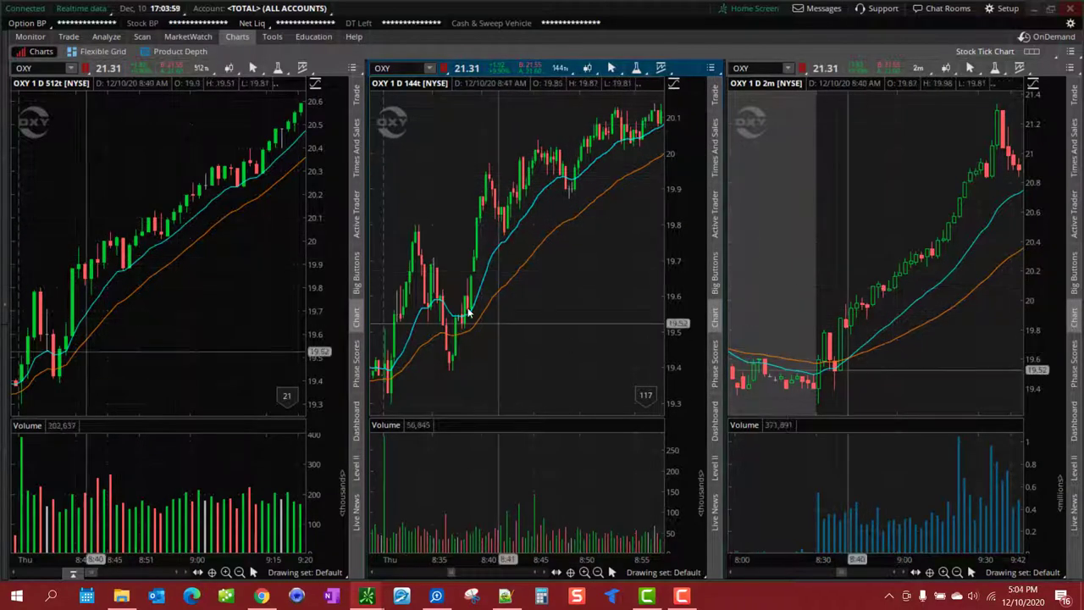
- Load the saved 2 Tick Chart grid layout and confirm reloading the grid
left_click(1033, 55)
mouse_move(994, 145)
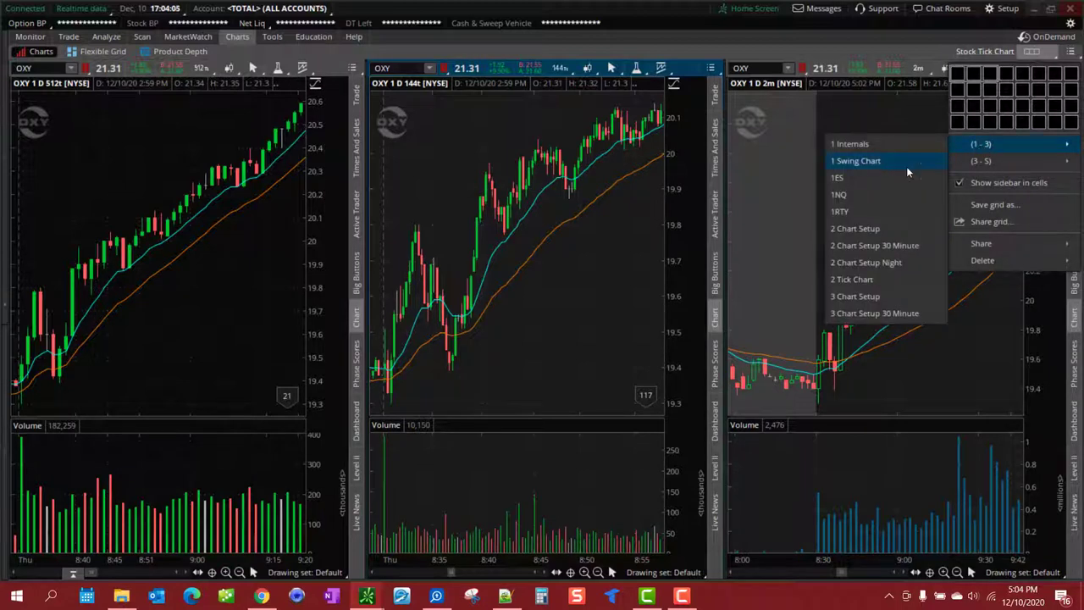
left_click(845, 282)
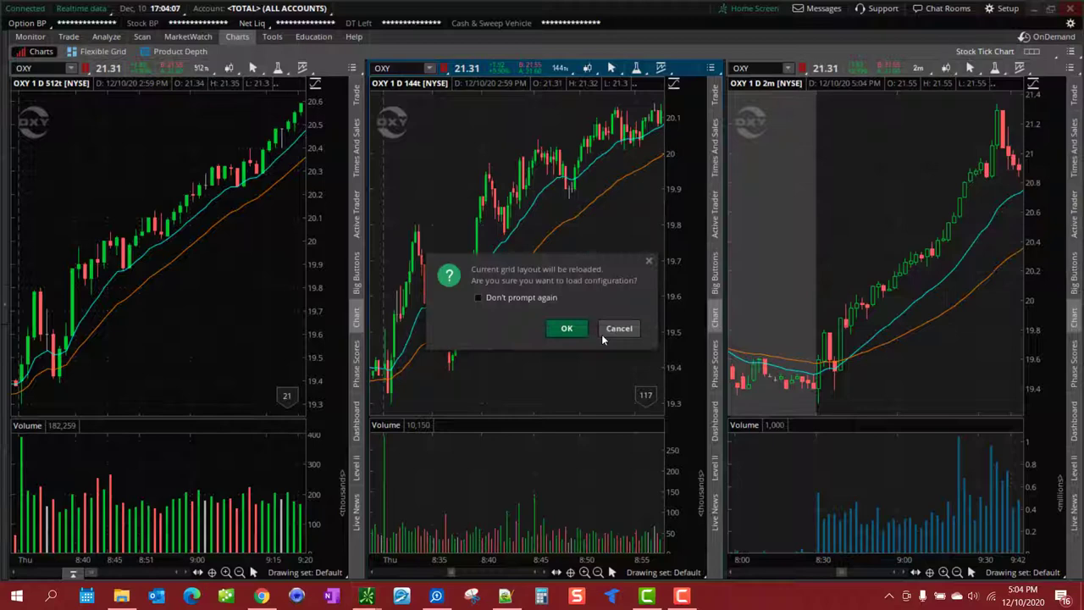
left_click(566, 328)
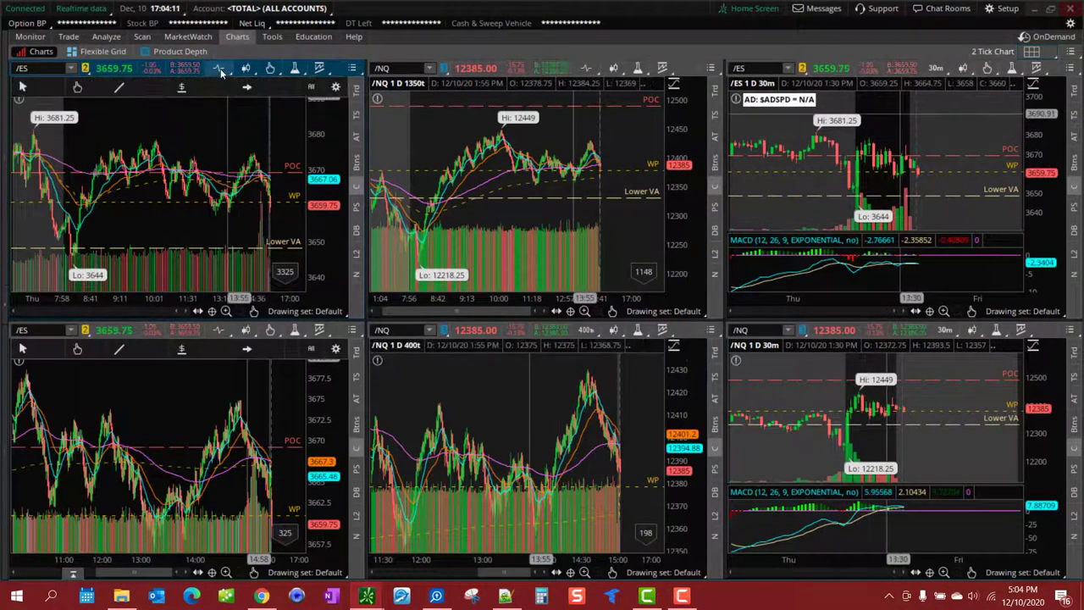
- Keep the upper /ES chart at 4000 ticks, switch the lower /ES to 1500 ticks, and review /NQ
left_click(218, 69)
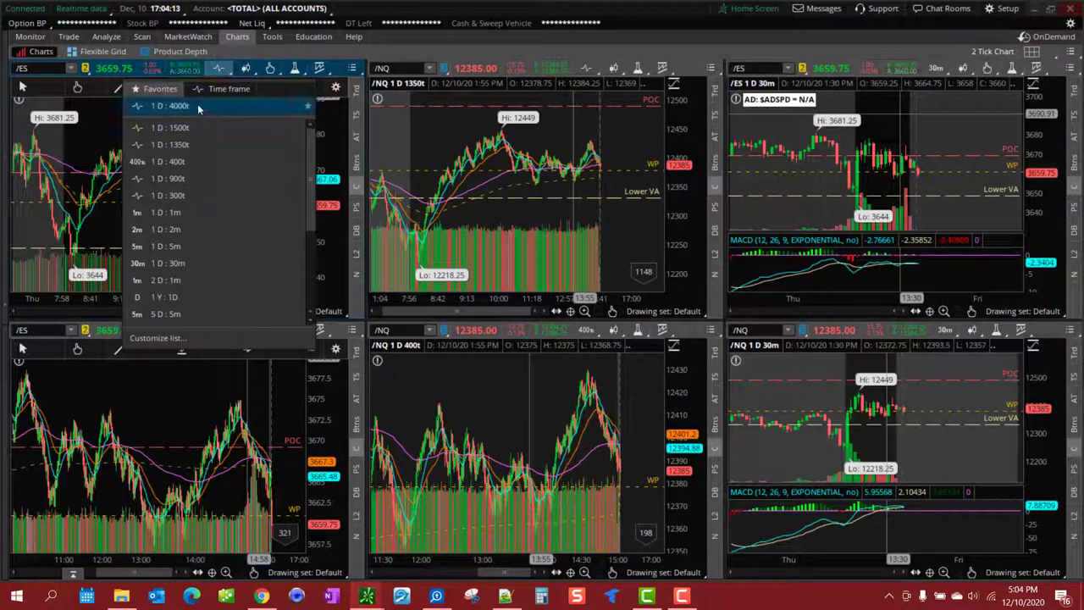
left_click(101, 146)
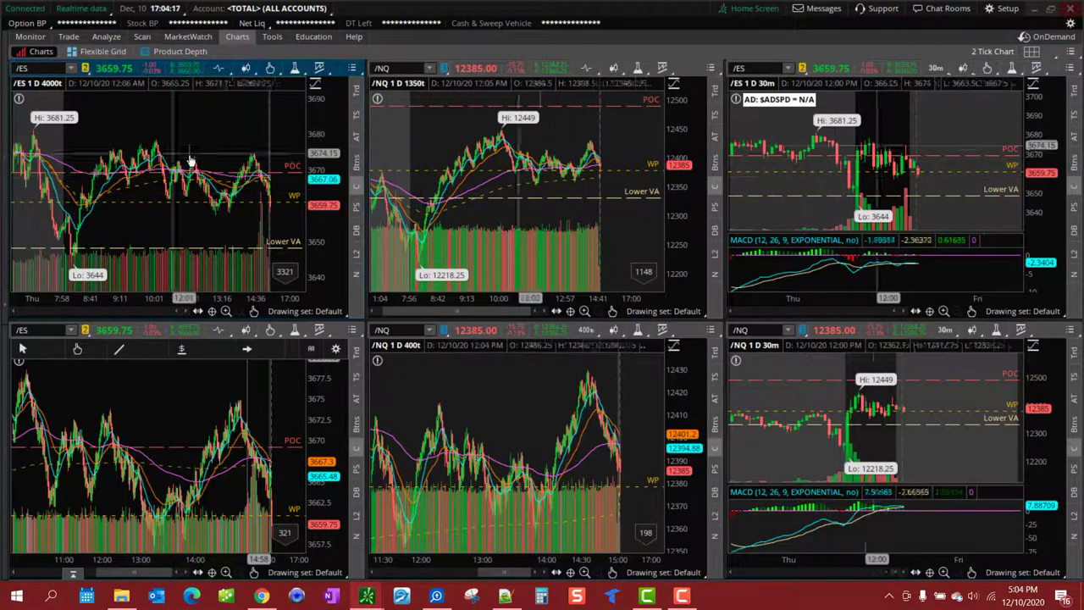
left_click(219, 332)
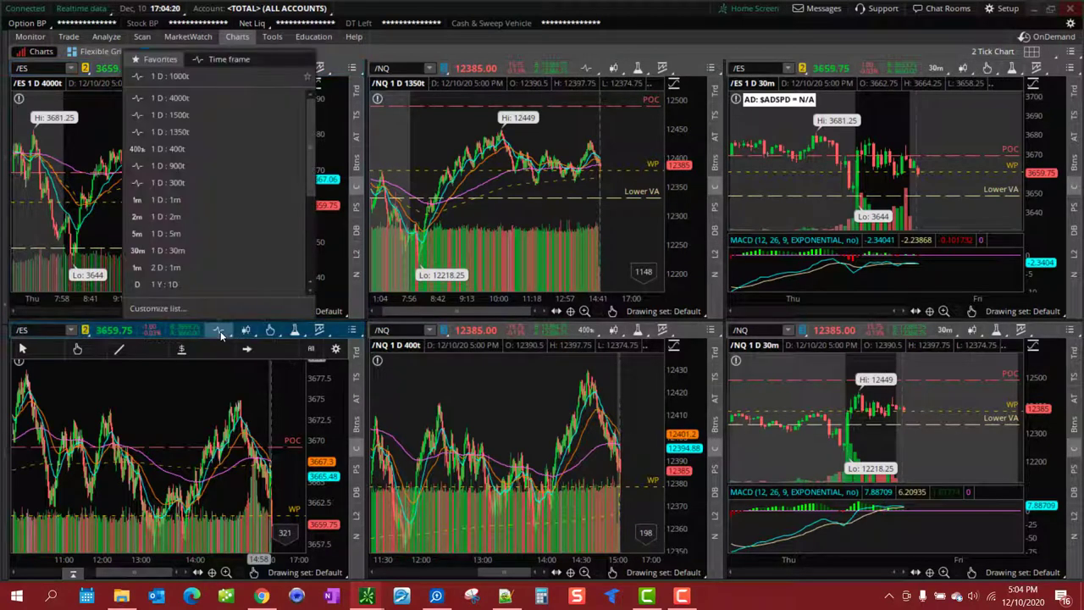
left_click(187, 116)
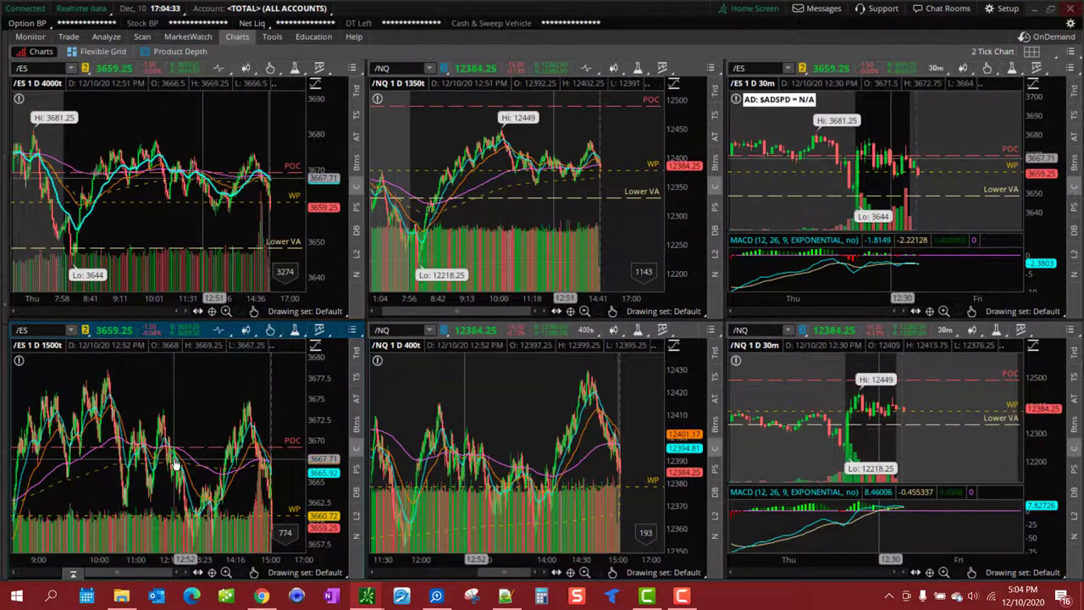
left_click(589, 67)
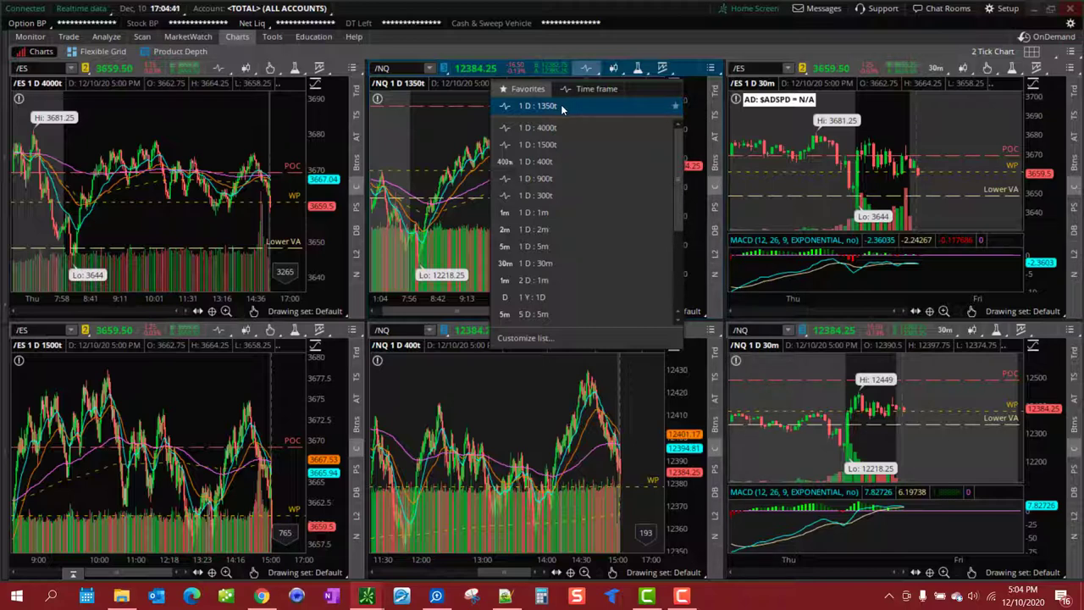
left_click(451, 313)
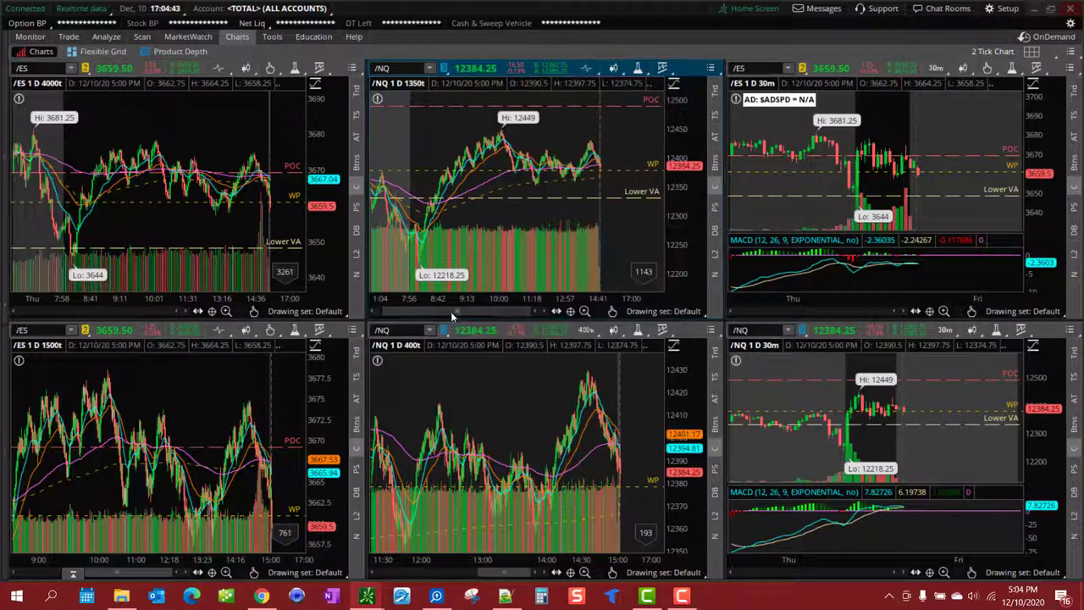
left_click(589, 331)
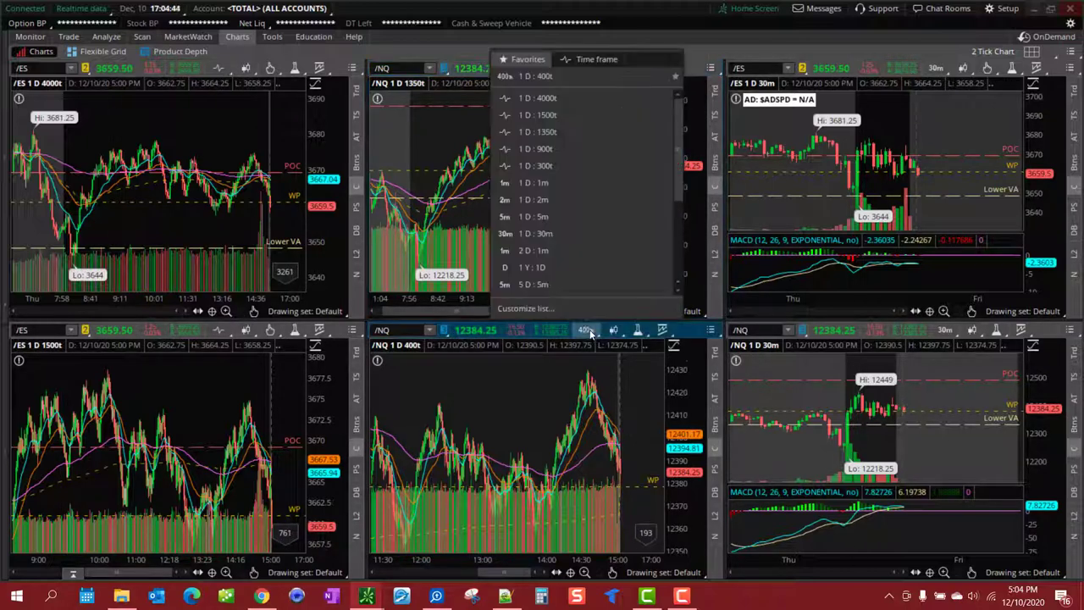
left_click(539, 448)
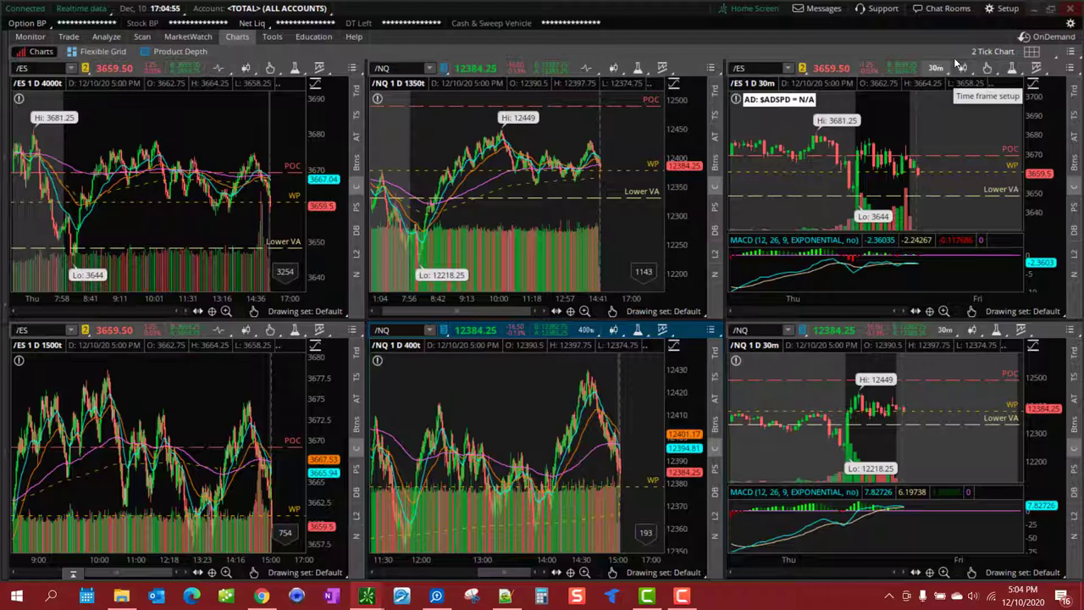
- Load the saved 3 Tick Chart grid layout and confirm reloading the grid
left_click(1032, 50)
mouse_move(992, 146)
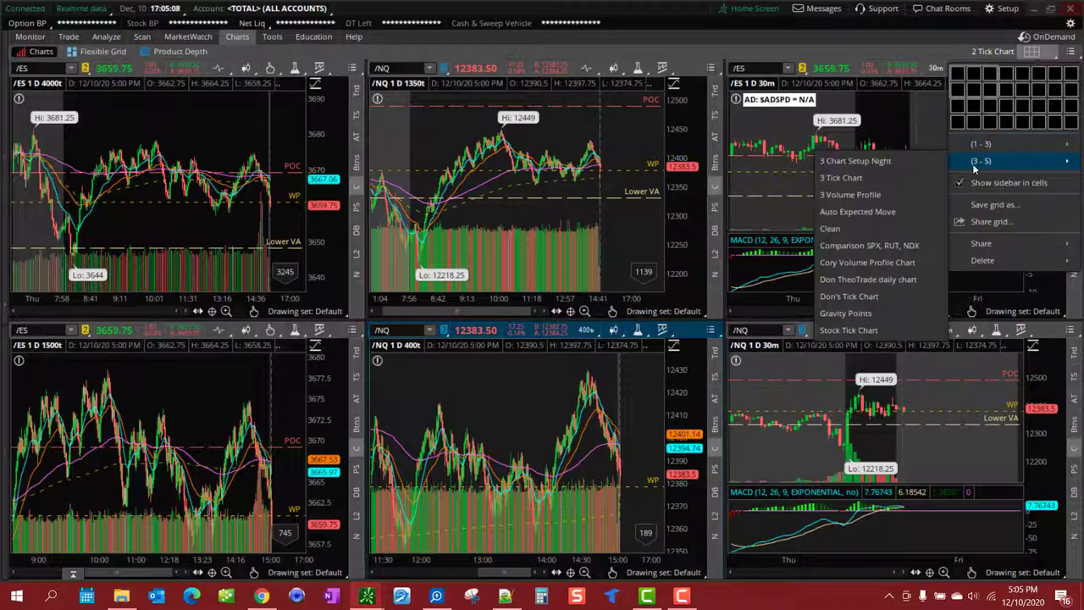
left_click(875, 179)
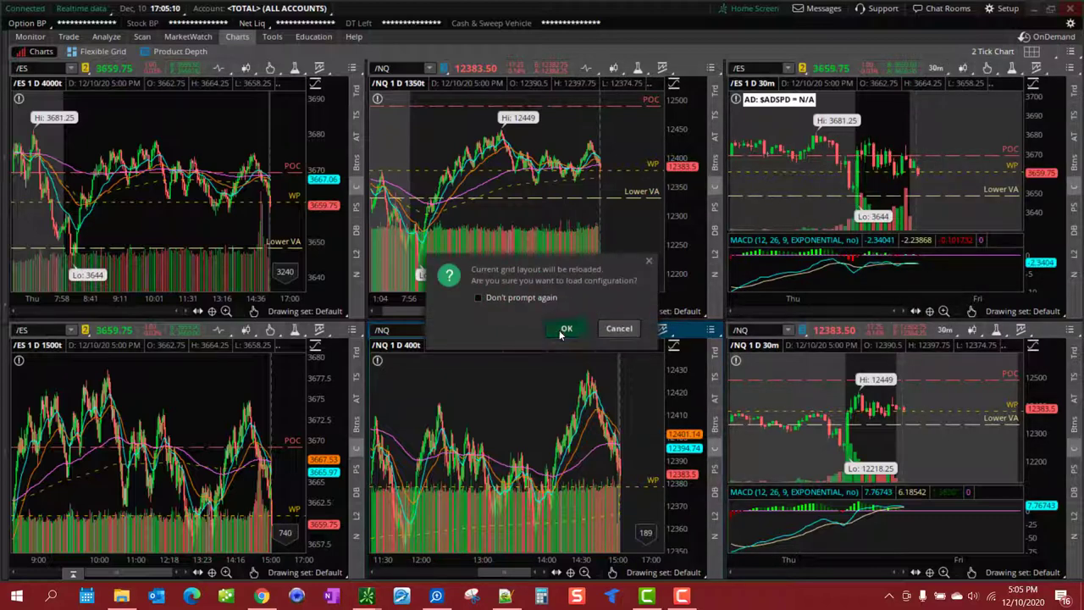
left_click(560, 330)
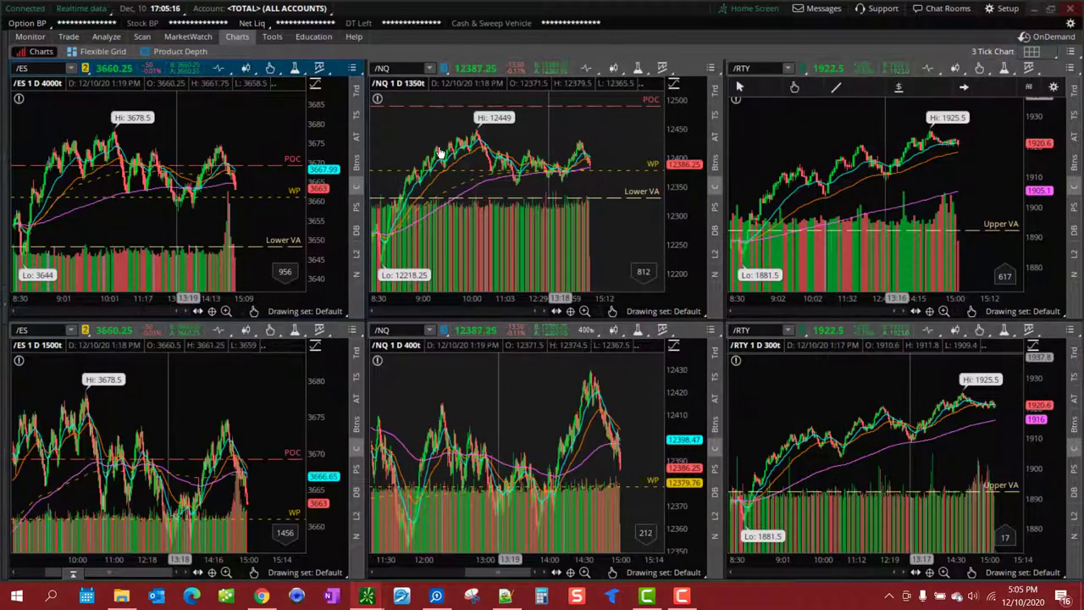
- Review the upper and lower /ES and /NQ charts' time frames without changing them
left_click(217, 73)
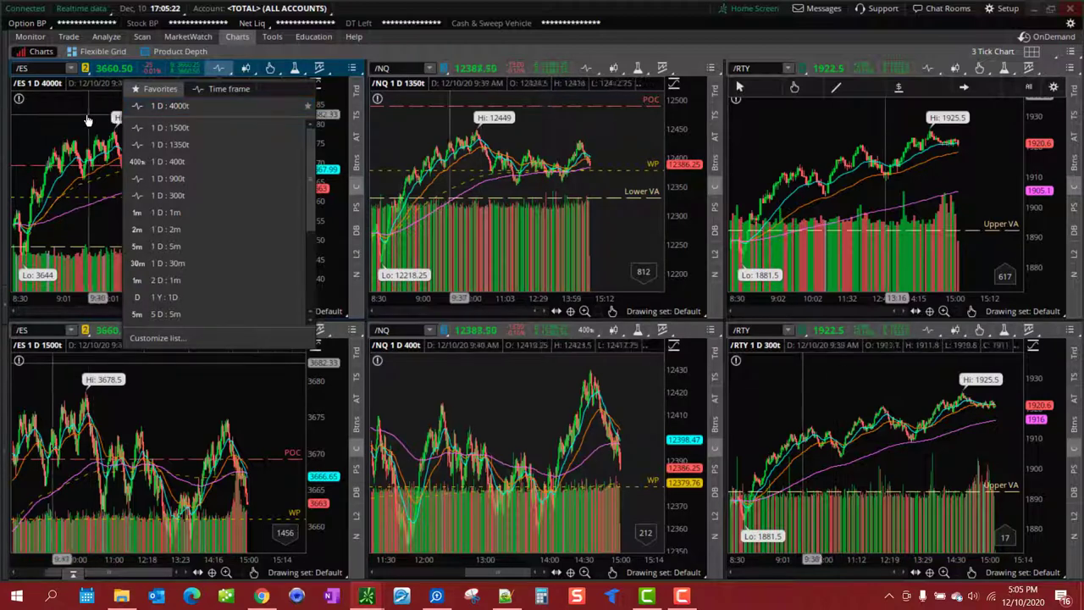
left_click(87, 116)
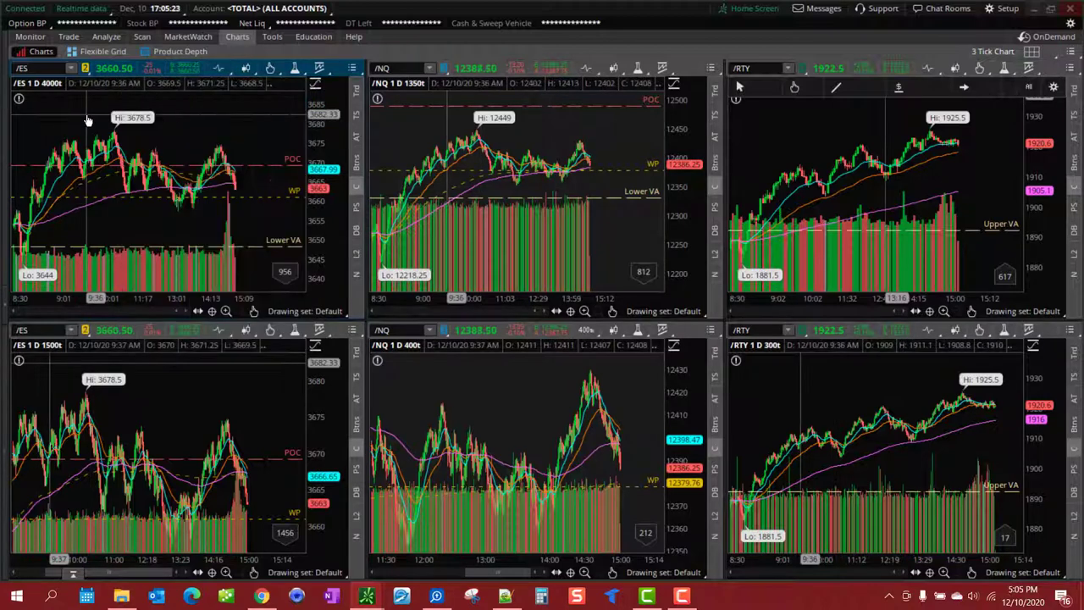
left_click(218, 330)
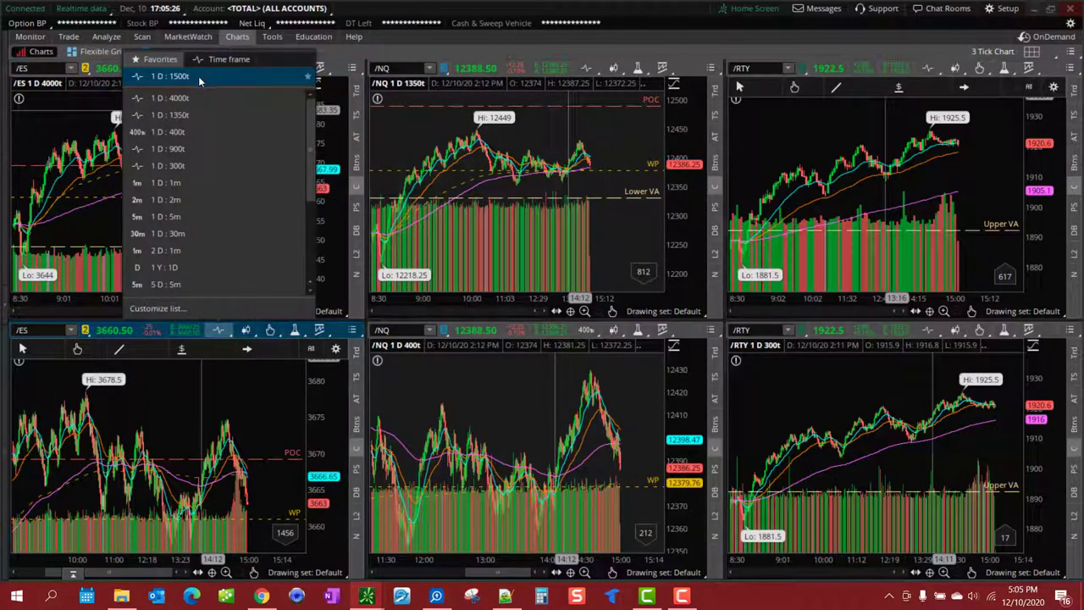
left_click(143, 386)
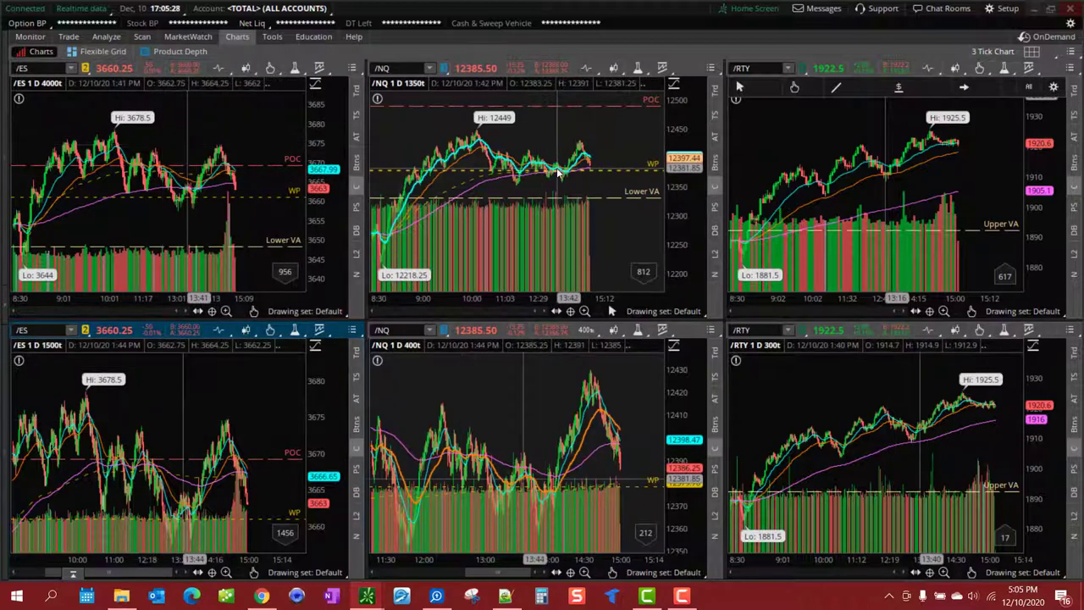
left_click(588, 71)
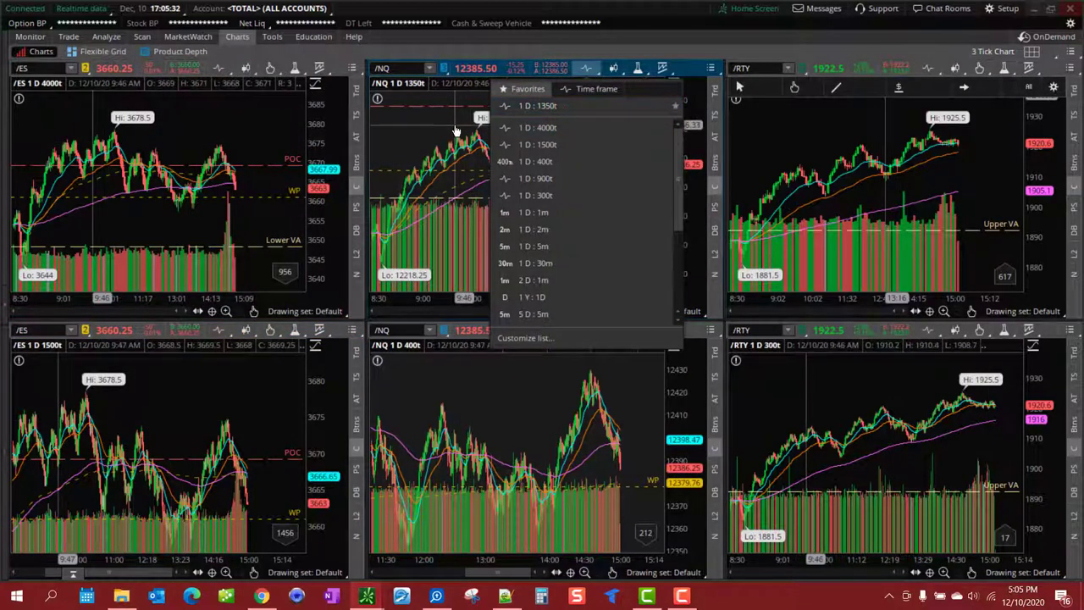
left_click(455, 131)
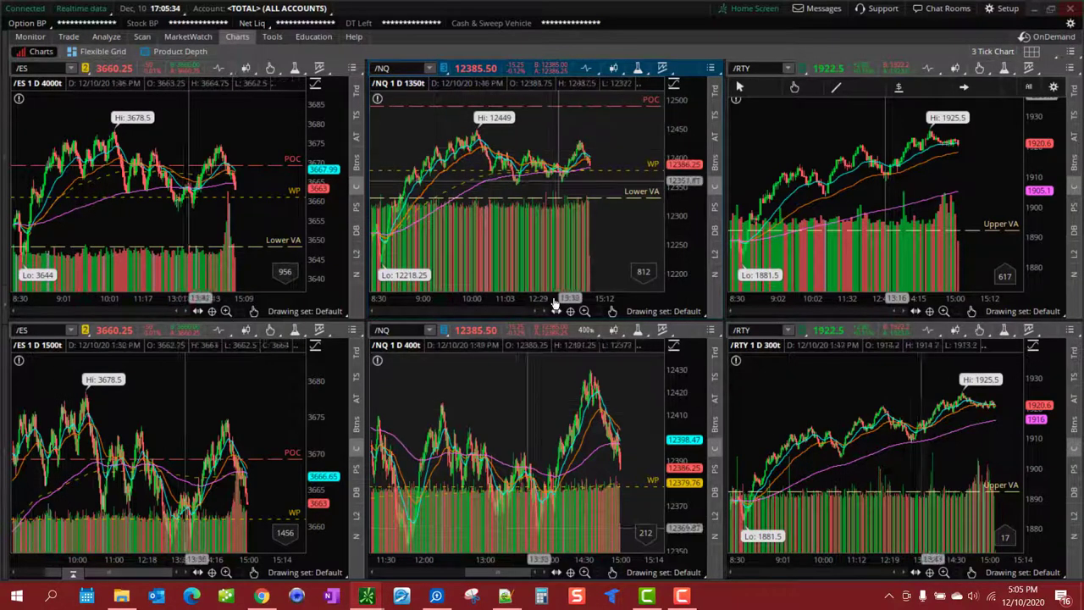
left_click(588, 330)
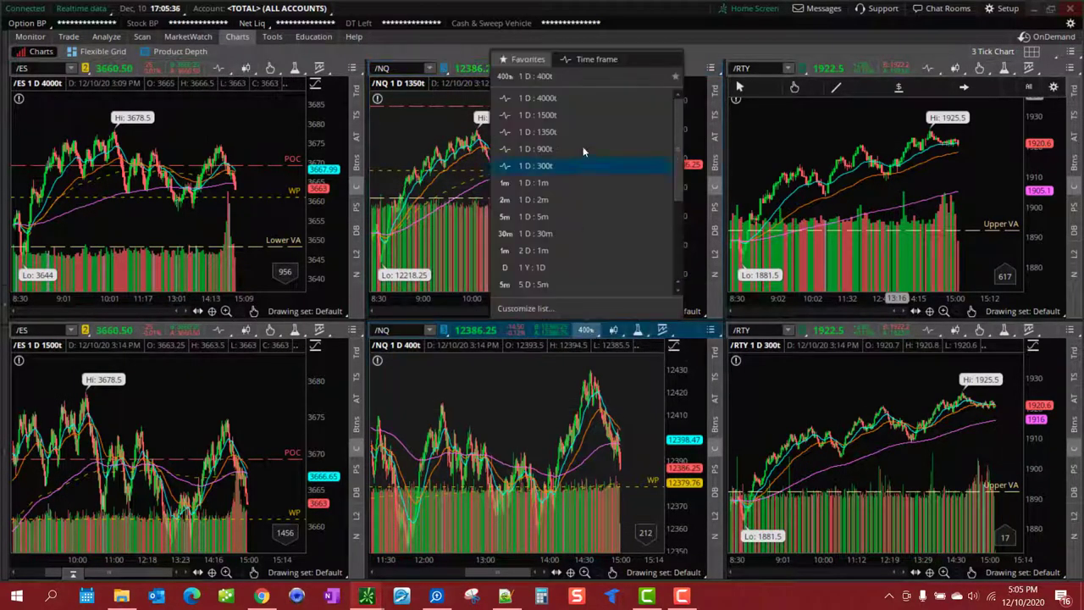
left_click(424, 145)
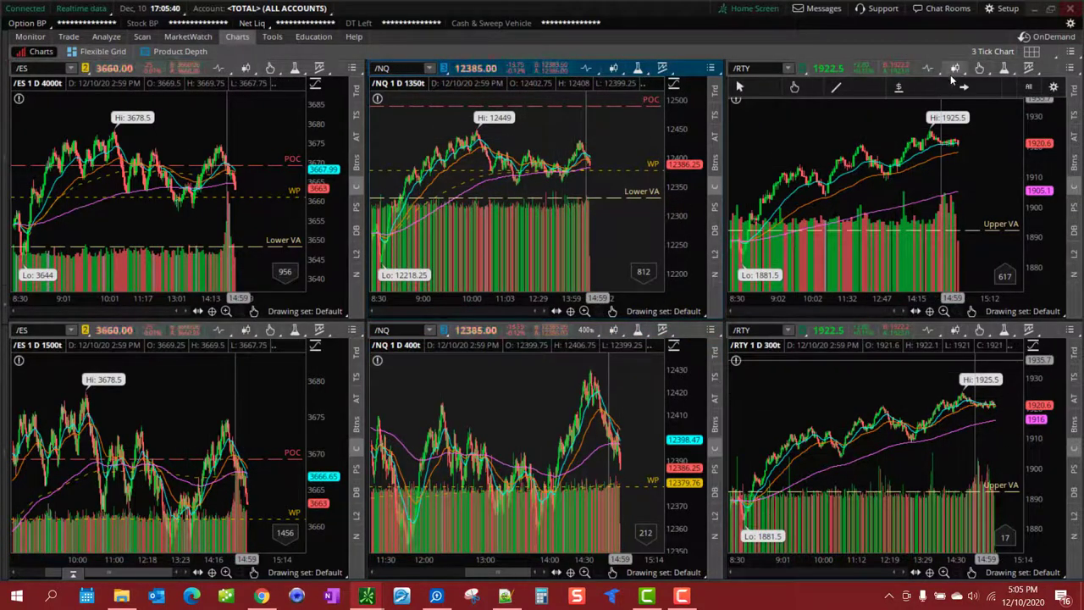
- Keep the upper /RTY chart at 900t and set the lower /RTY chart to 1 D : 300t
left_click(928, 70)
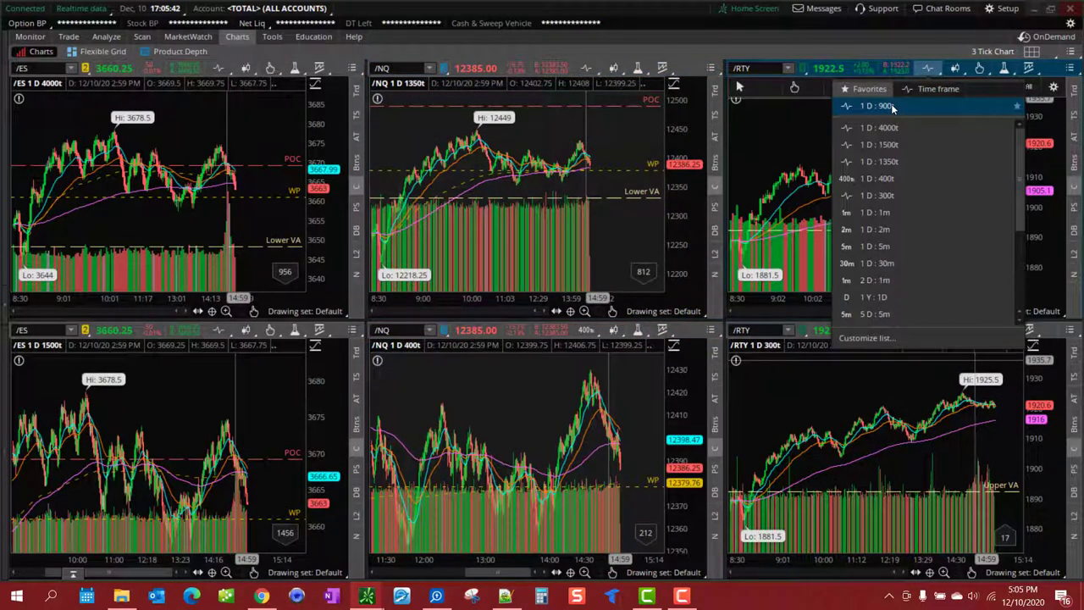
left_click(804, 133)
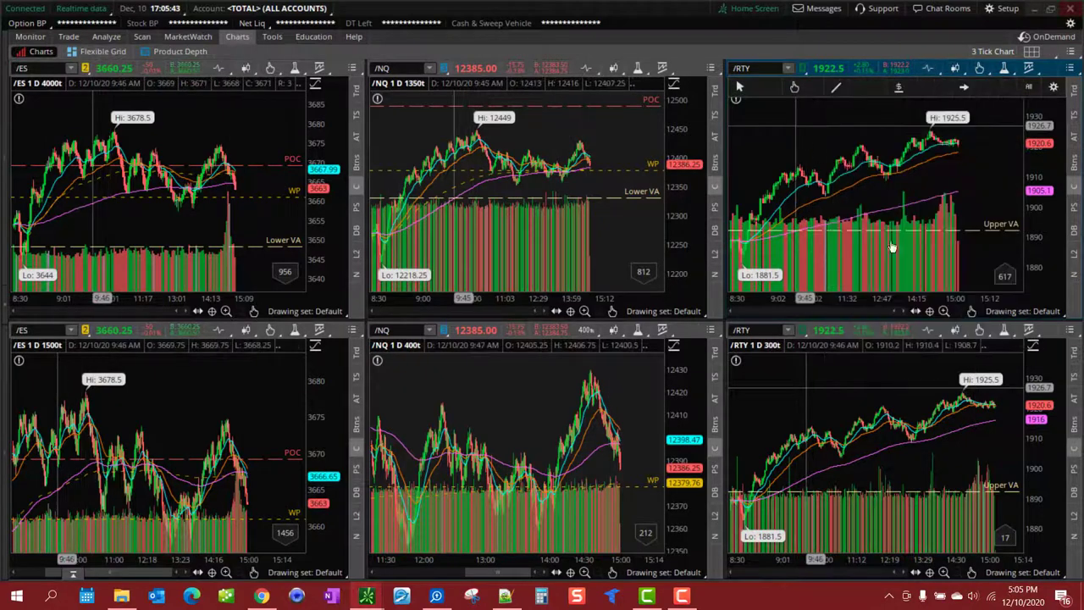
left_click(929, 330)
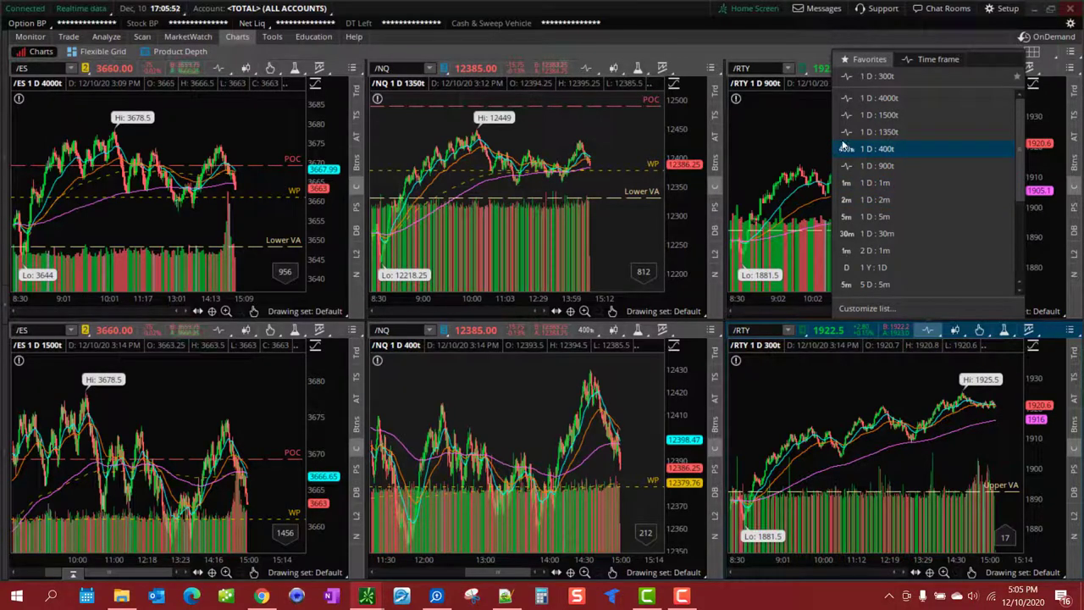
left_click(879, 78)
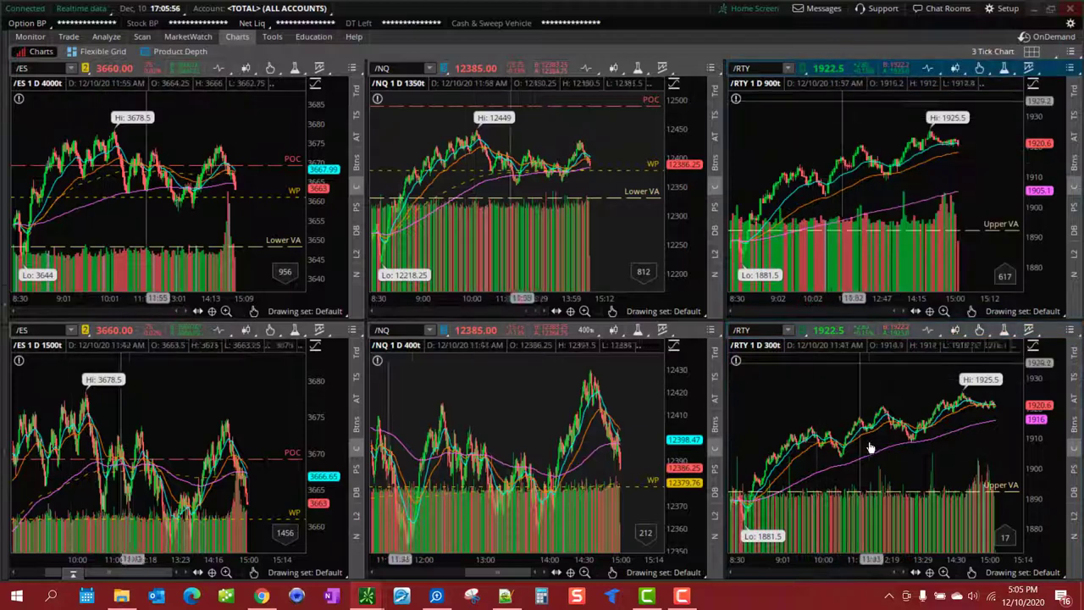
left_click(613, 243)
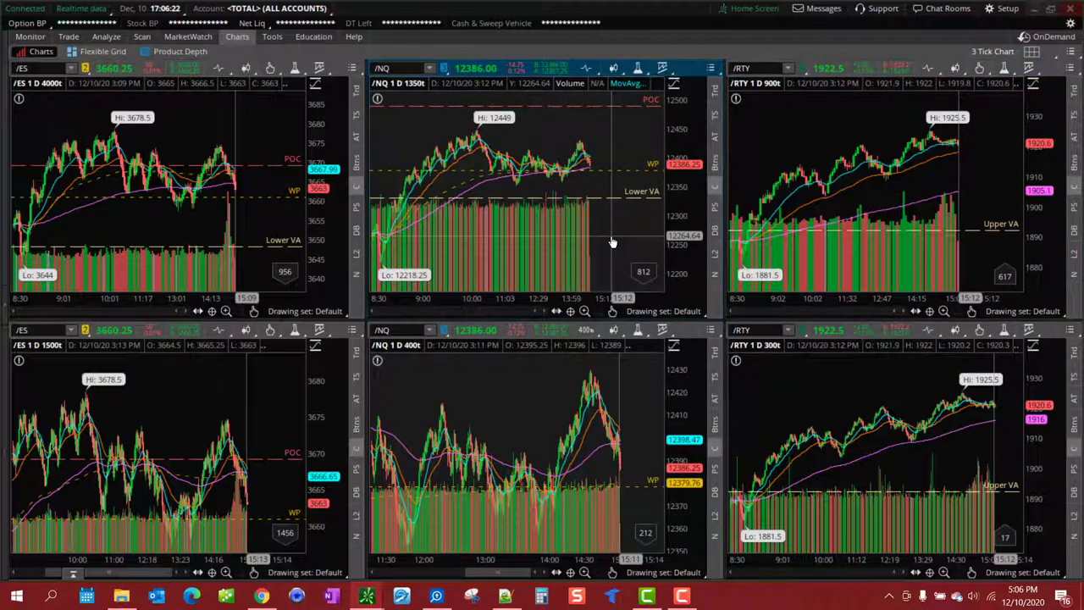